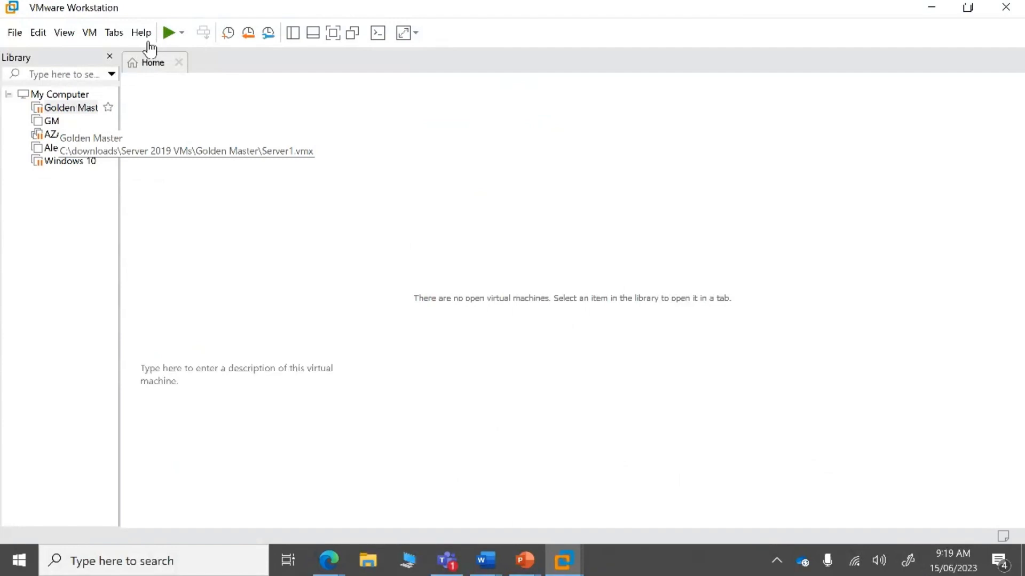
- Resume the suspended Golden Master virtual machine in VMware Workstation
click(532, 354)
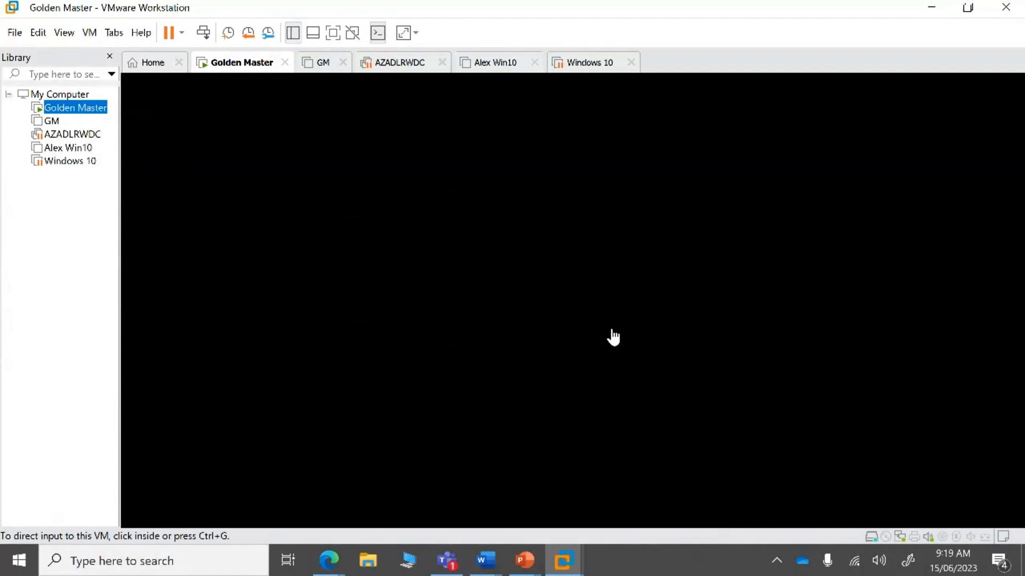
- Wake the Golden Master console with Ctrl+Alt+Insert and enter the administrator password to sign in
click(613, 337)
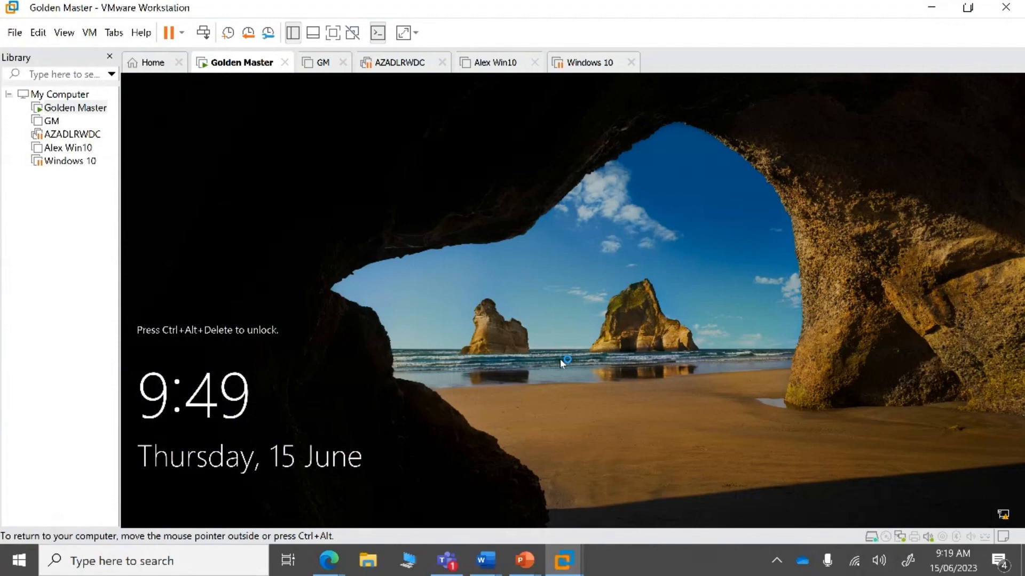
key(ctrl+alt+Insert)
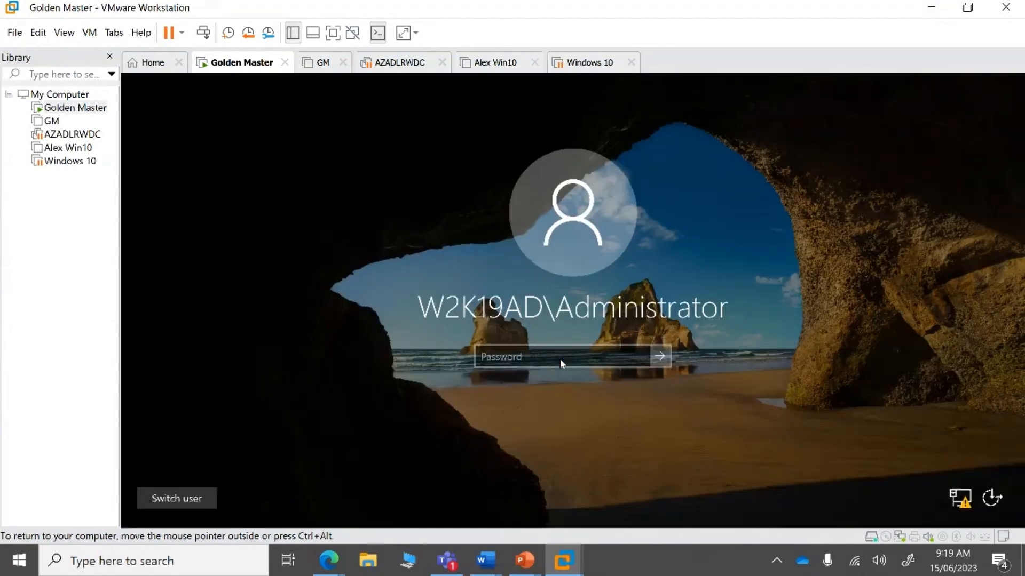
click(560, 359)
text(P)
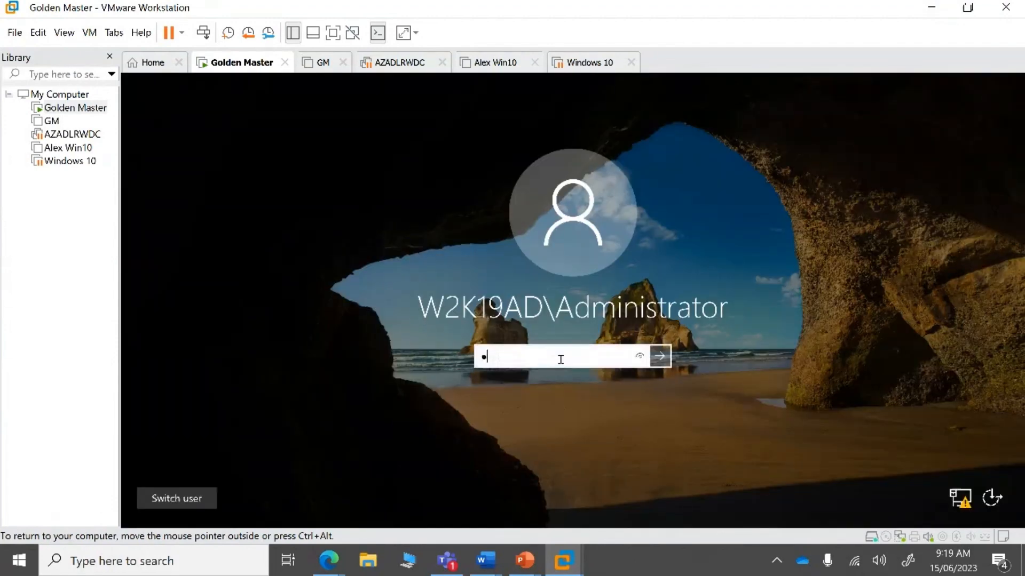
text(assword1!)
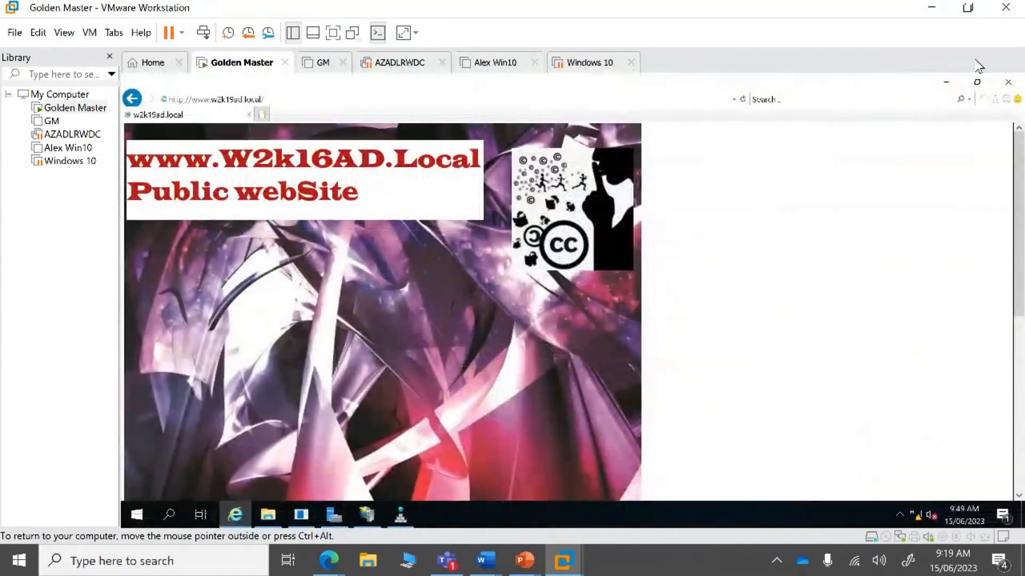
- Minimize the browser and open File Explorer, declining to format the inaccessible D: drive
click(945, 82)
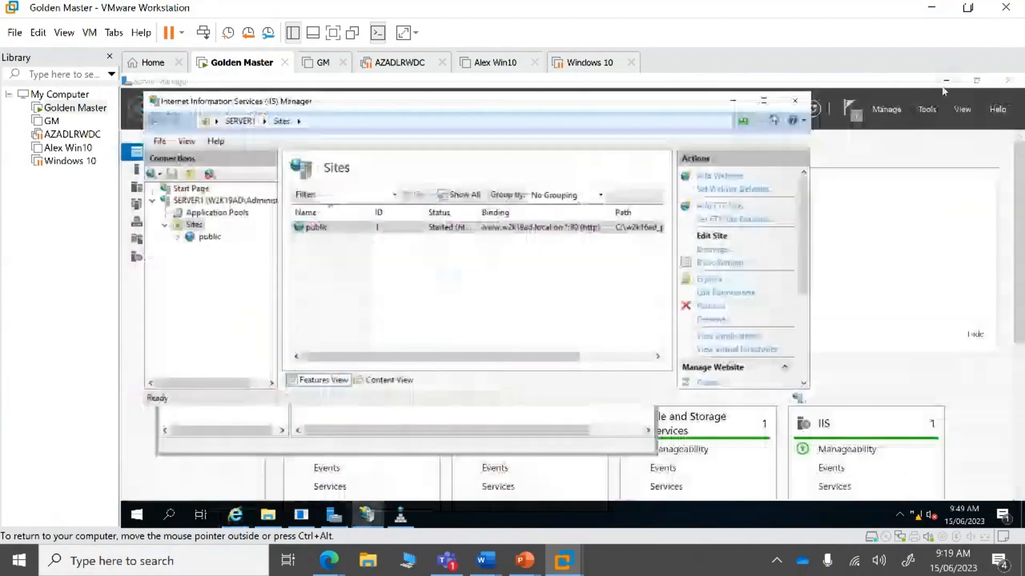
click(273, 515)
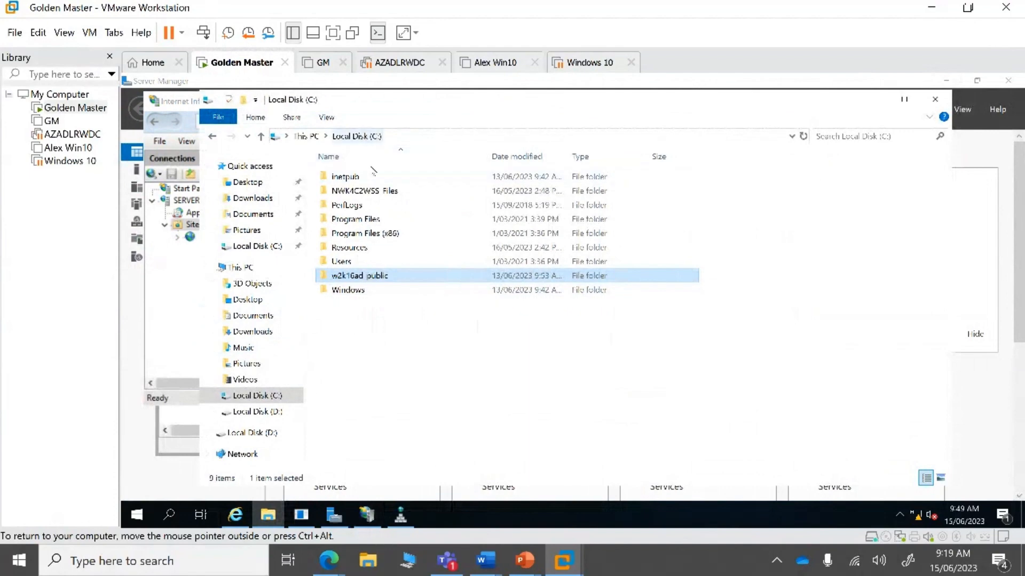
click(272, 413)
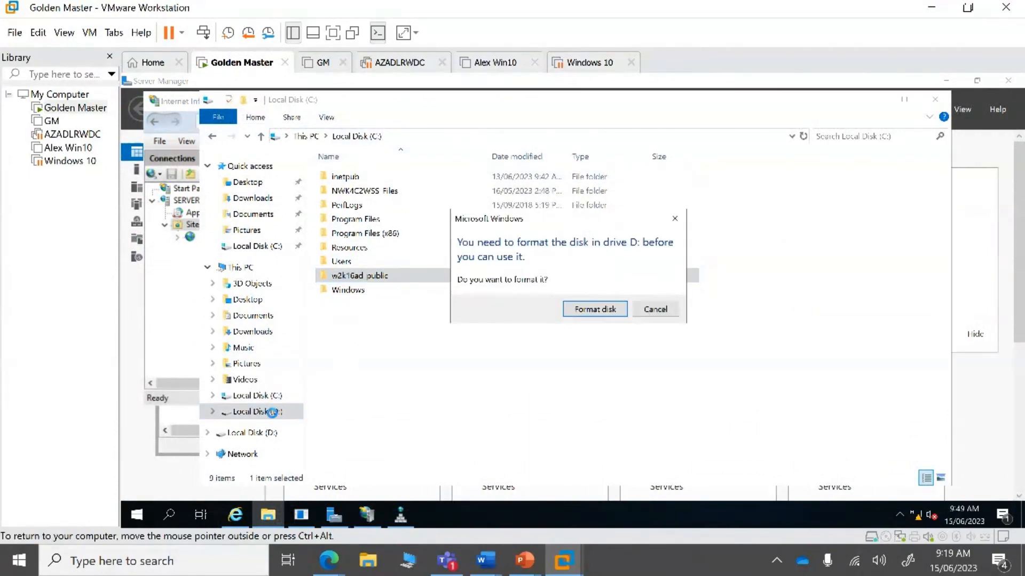
click(654, 310)
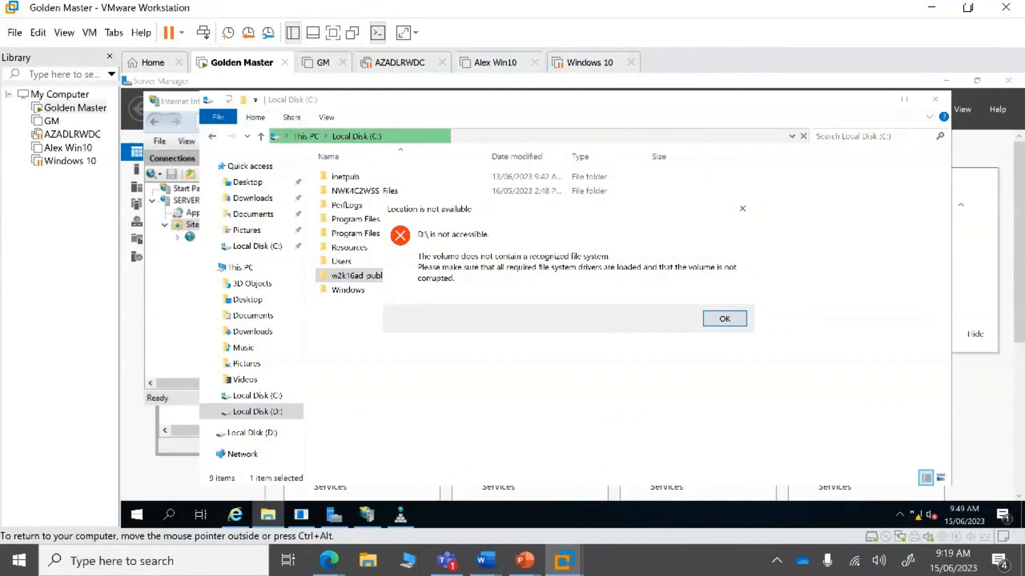
click(726, 321)
- Create a new folder named VMs at the root of Local Disk (C:)
right_click(362, 341)
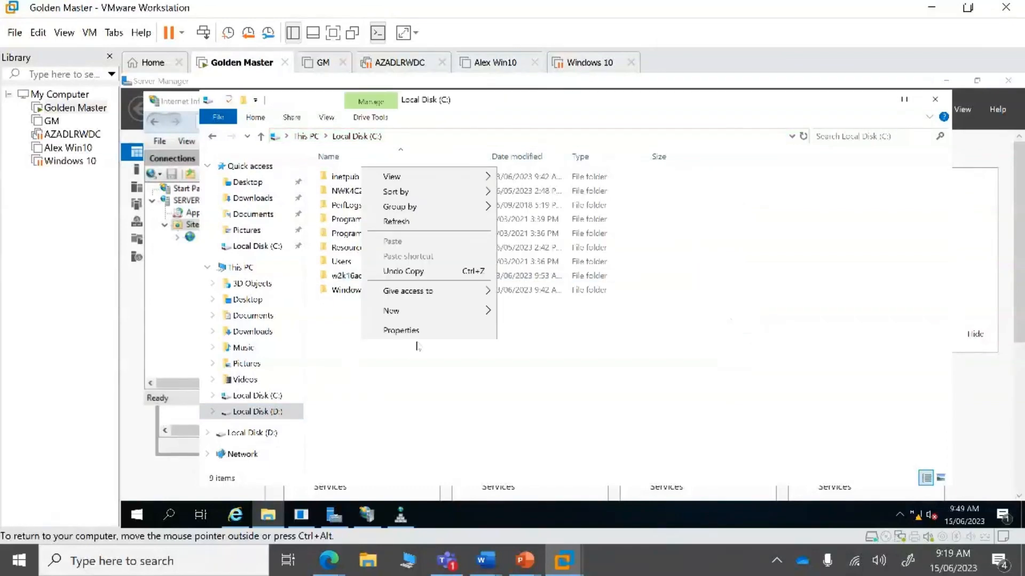
mouse_move(470, 311)
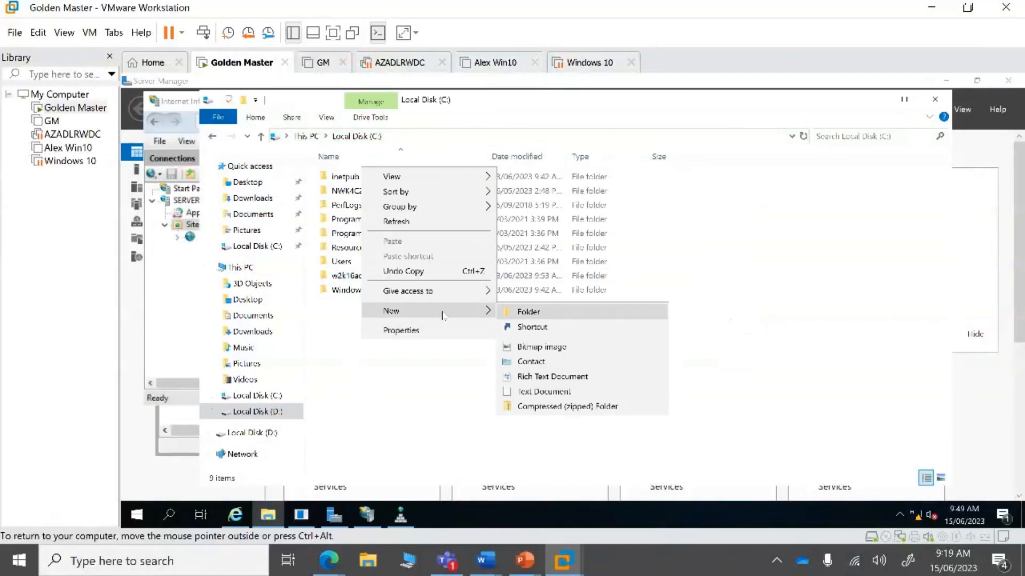
click(513, 314)
text(VMs)
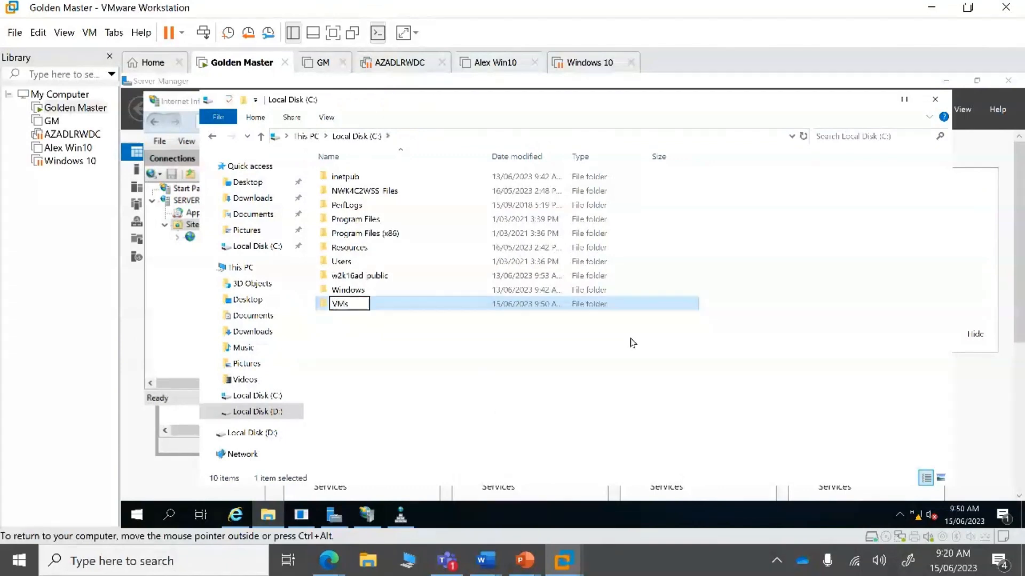
click(529, 399)
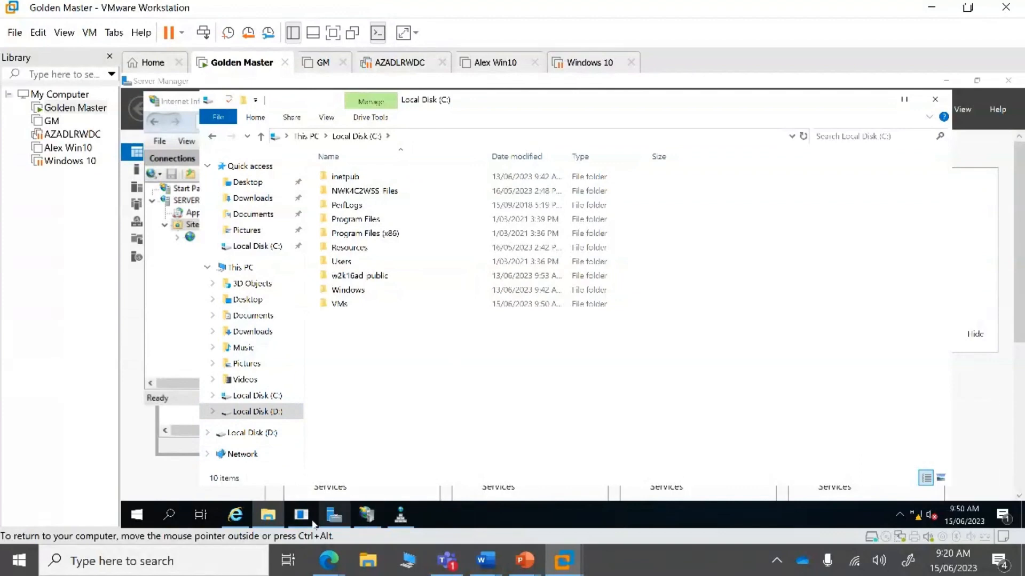
- In Server Manager, go to File and Storage Services > Shares and launch New Share
click(333, 515)
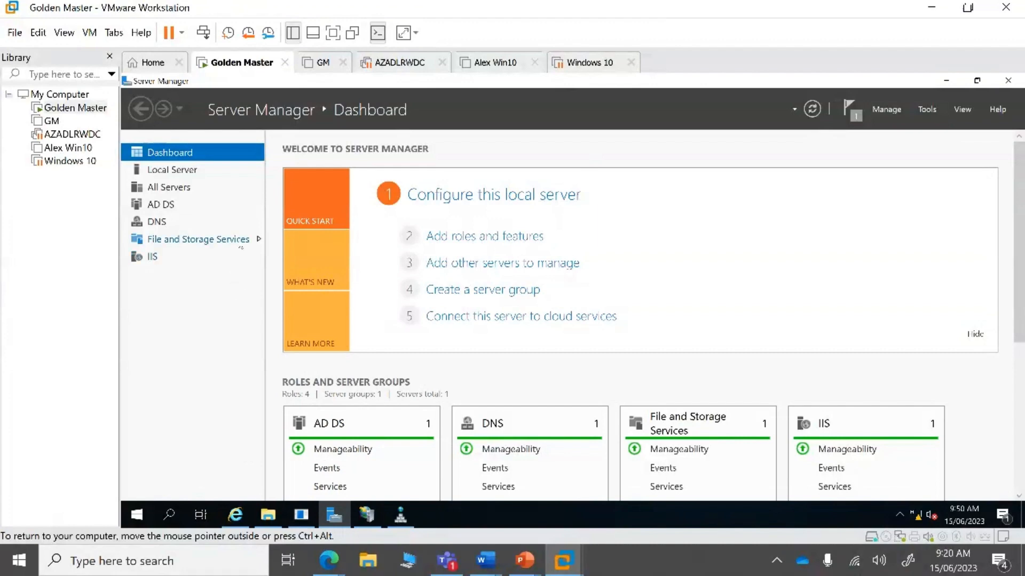
click(241, 246)
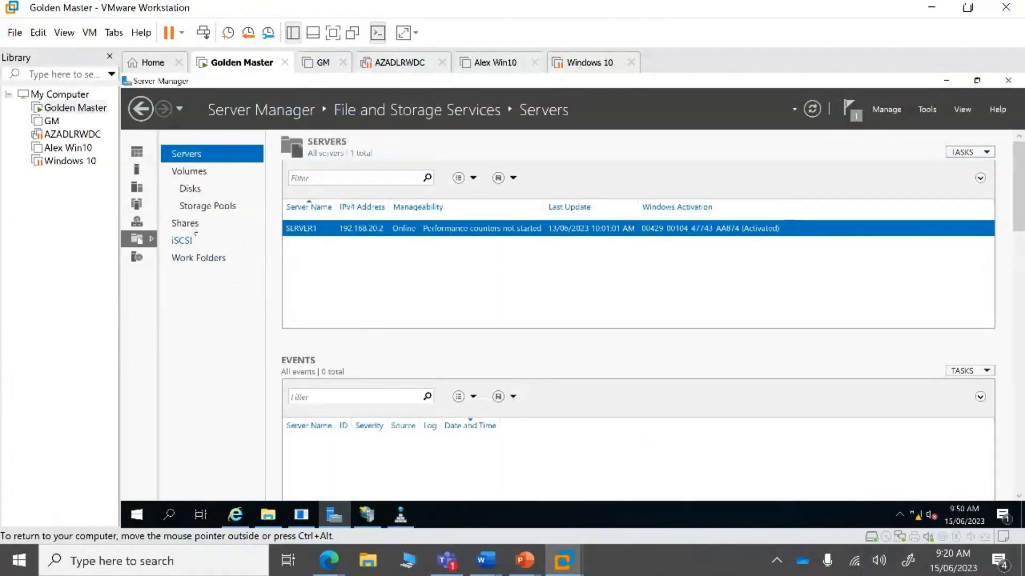
click(188, 224)
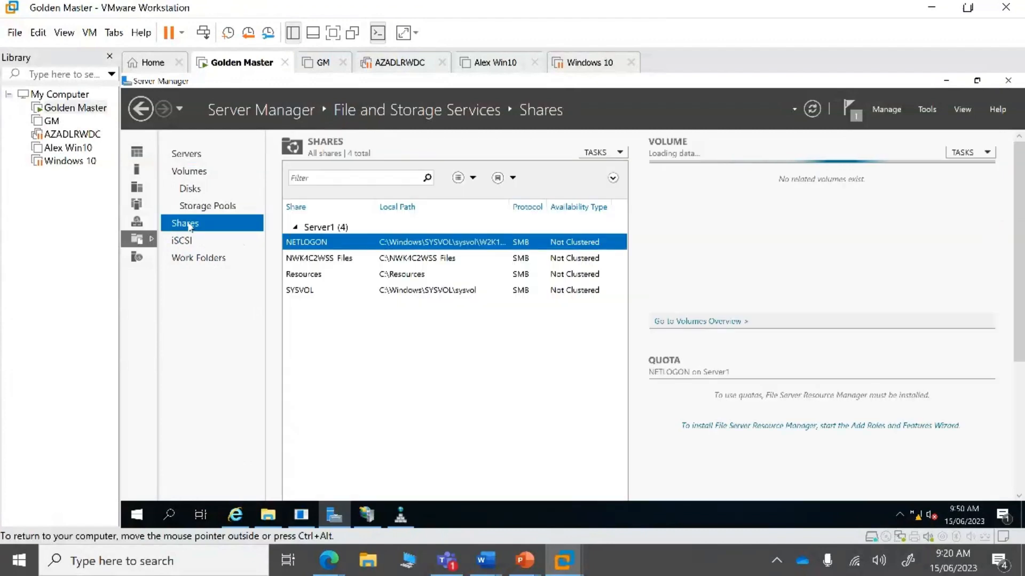
right_click(351, 360)
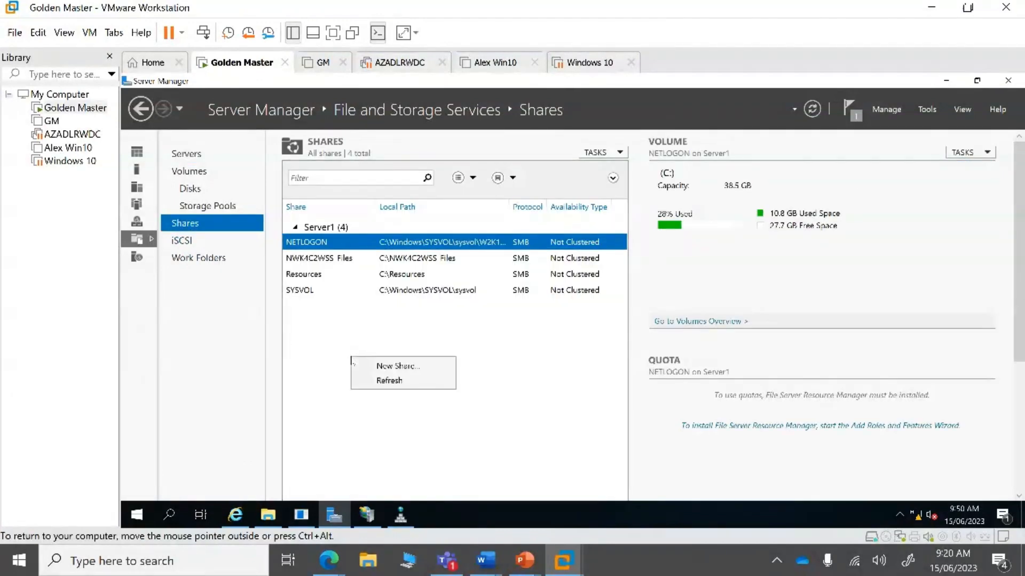
click(392, 366)
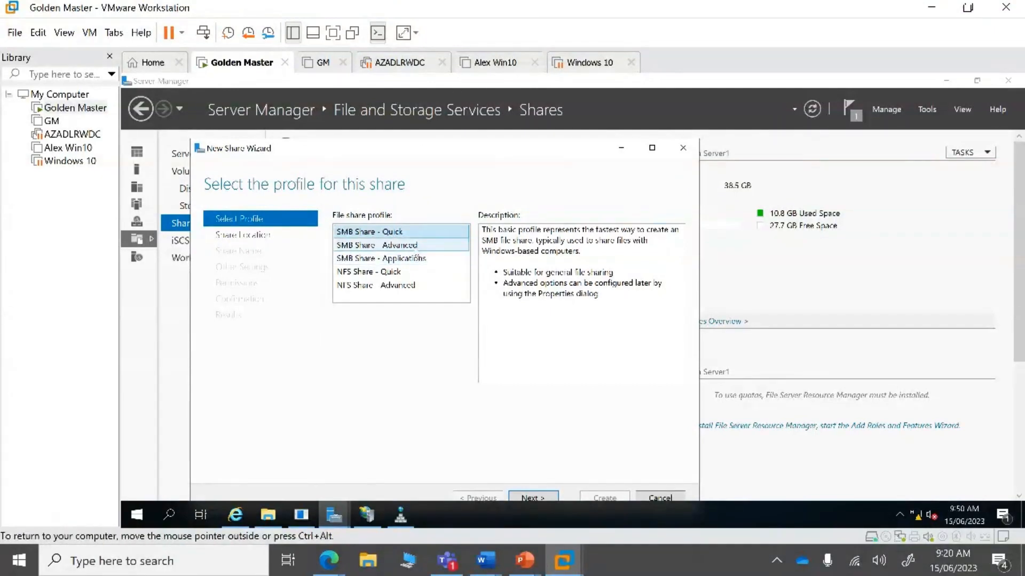
- Choose the SMB Share - Applications profile and advance to the server and path step
click(416, 246)
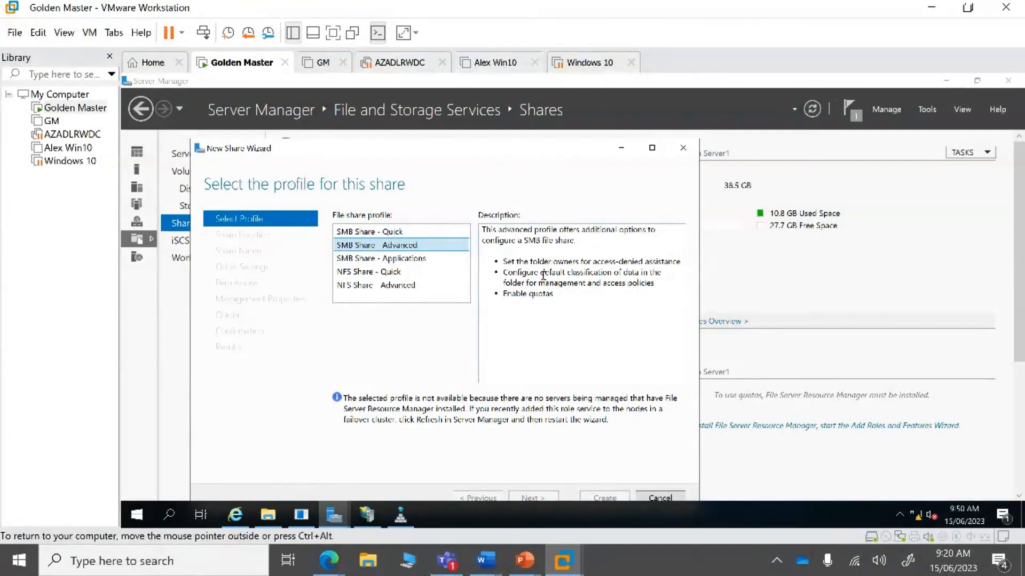
click(403, 259)
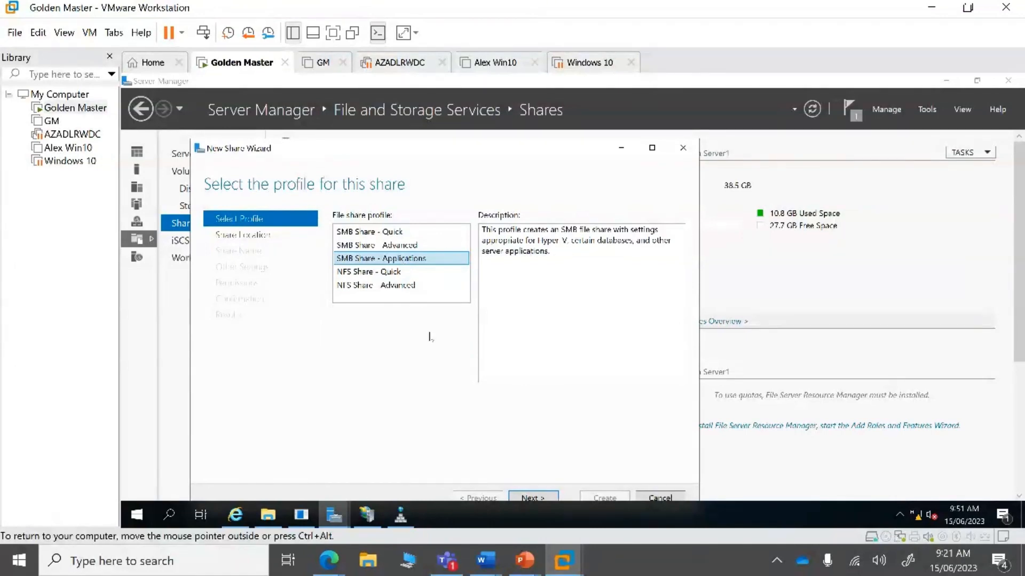
click(540, 498)
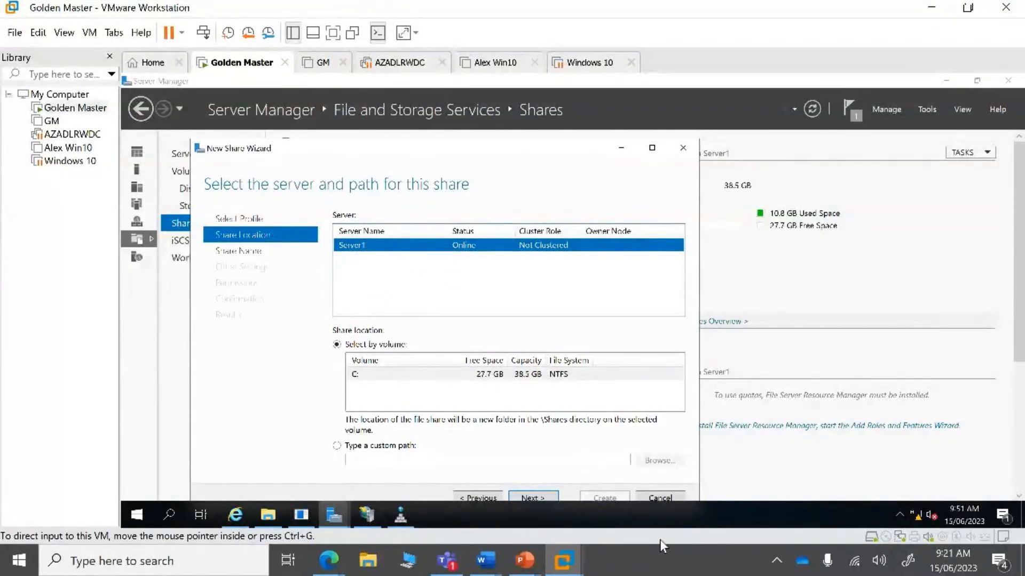
- Set the share location to the custom path C:\vms
click(374, 445)
click(655, 461)
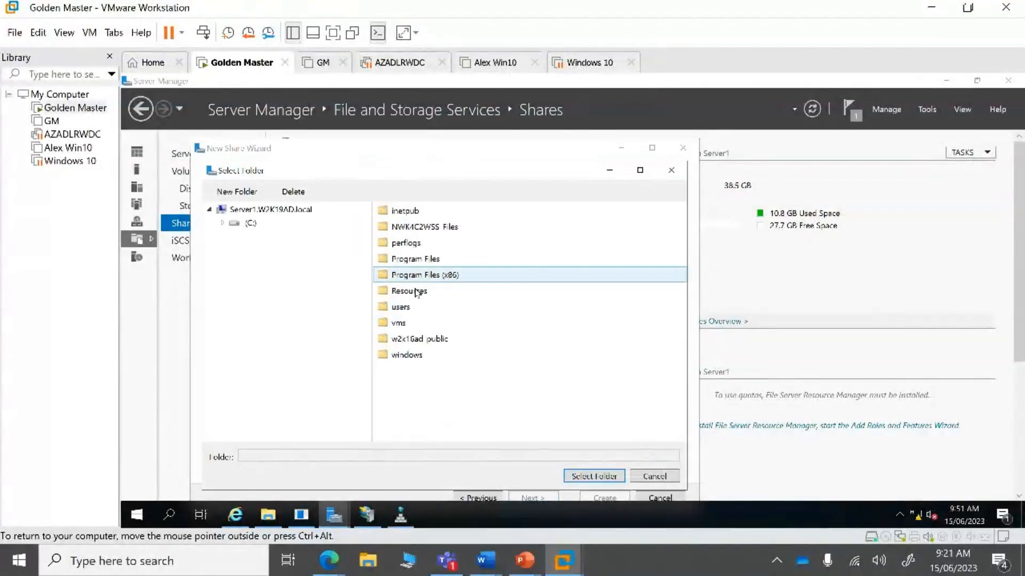
double_click(407, 323)
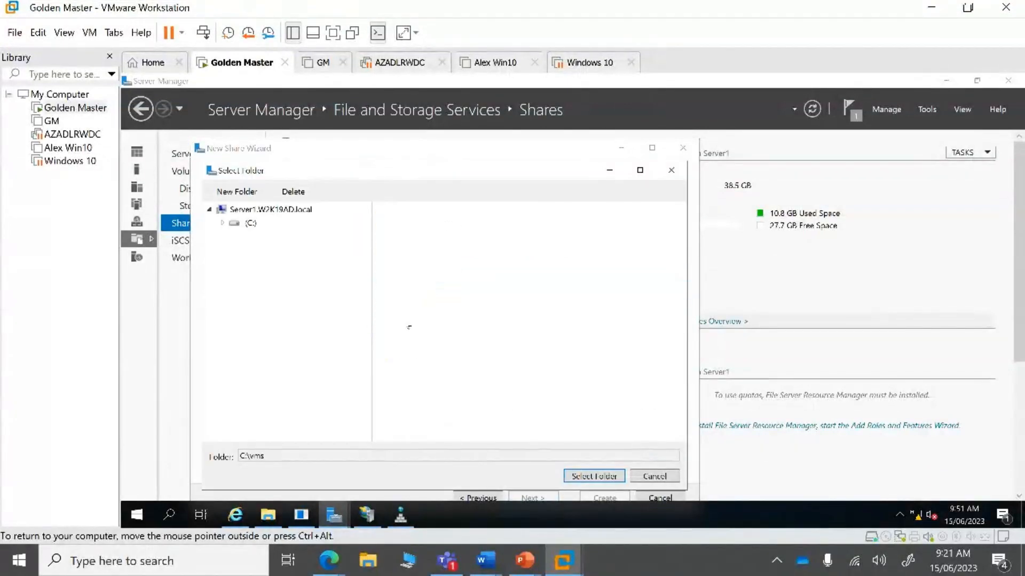
click(602, 475)
click(538, 496)
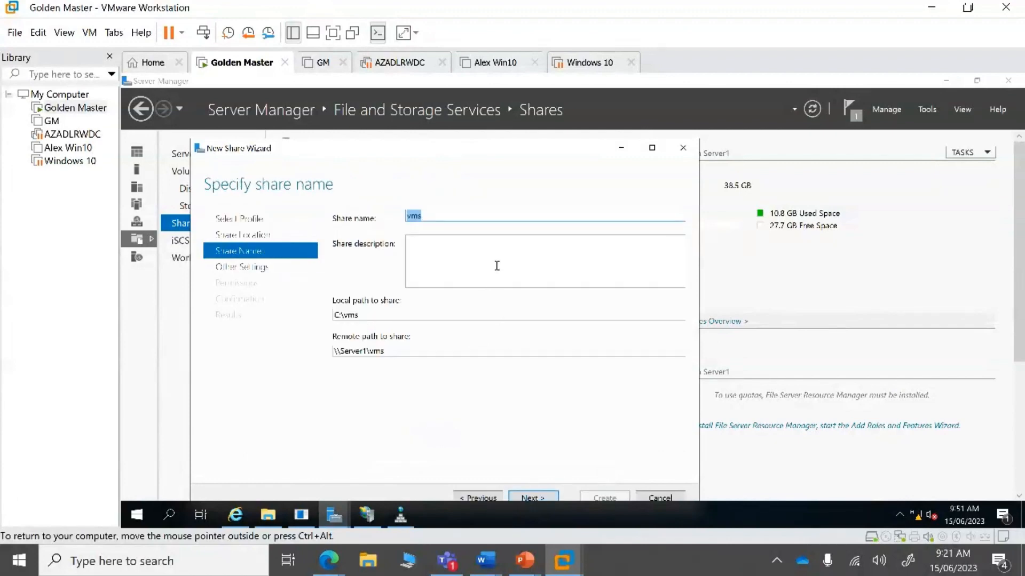
- Describe the share as 'Hyper V Shared storage SMB 3.0' and continue to settings
click(439, 249)
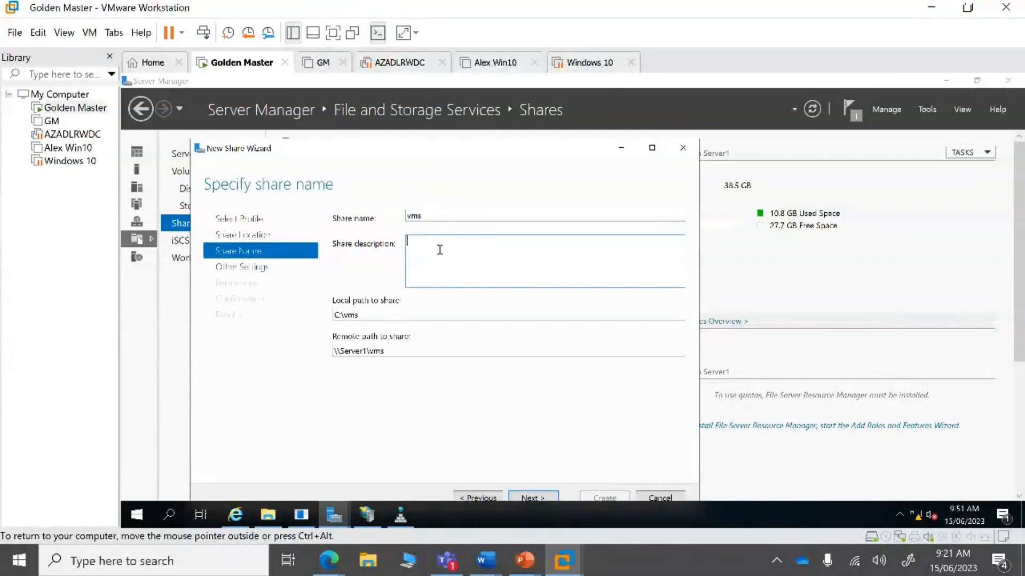
text(I)
text(ype)
text(r V Shared s)
text(torage SM)
text(B 3.0)
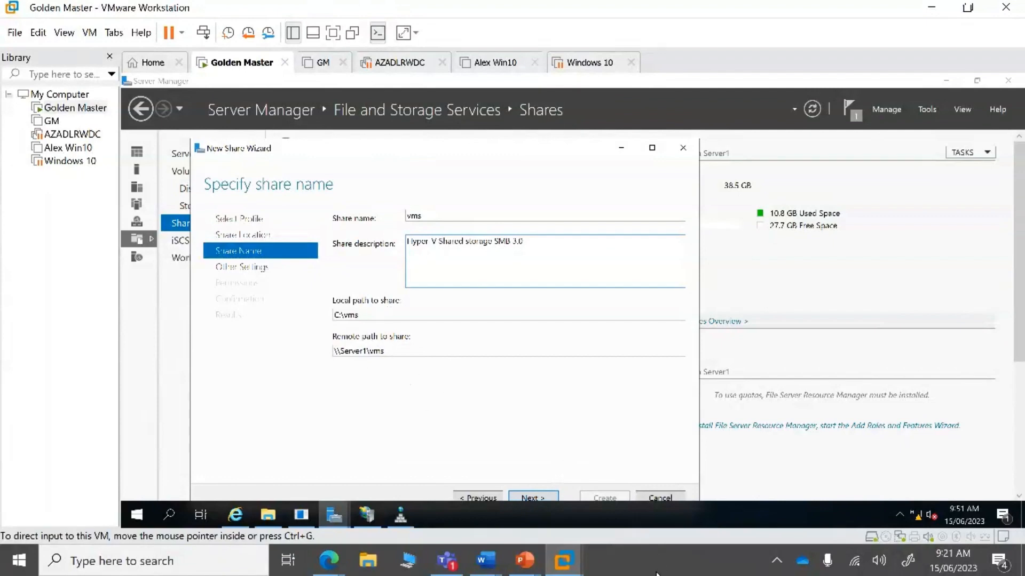
click(531, 496)
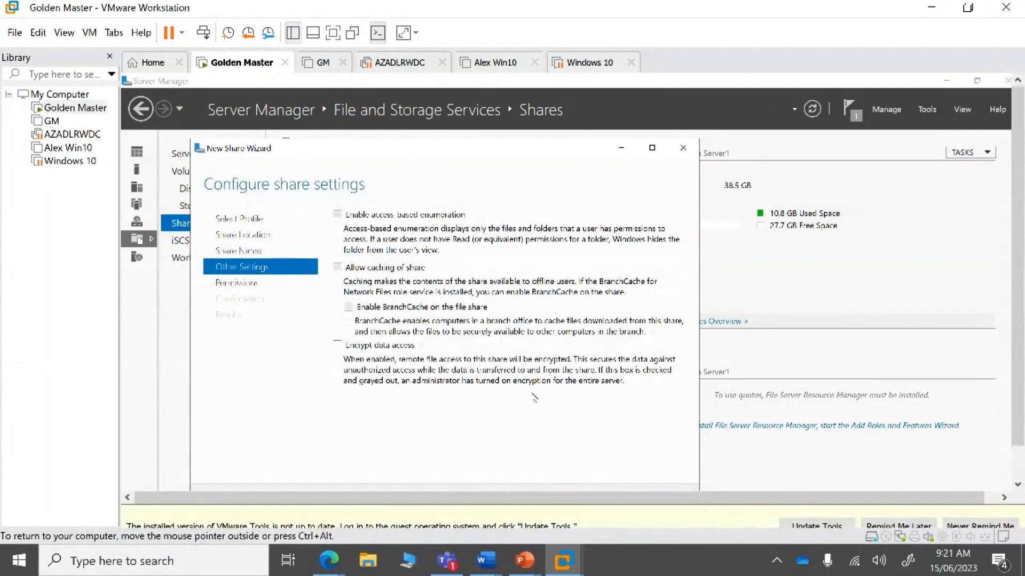
- Postpone the VMware Tools update and keep access-based enumeration, caching and encryption off
click(883, 506)
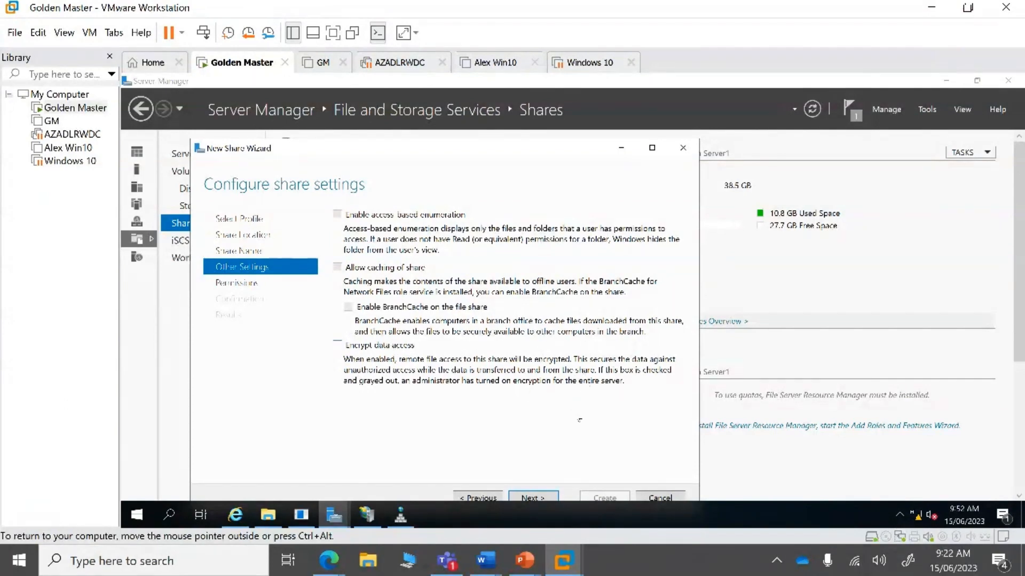
click(551, 498)
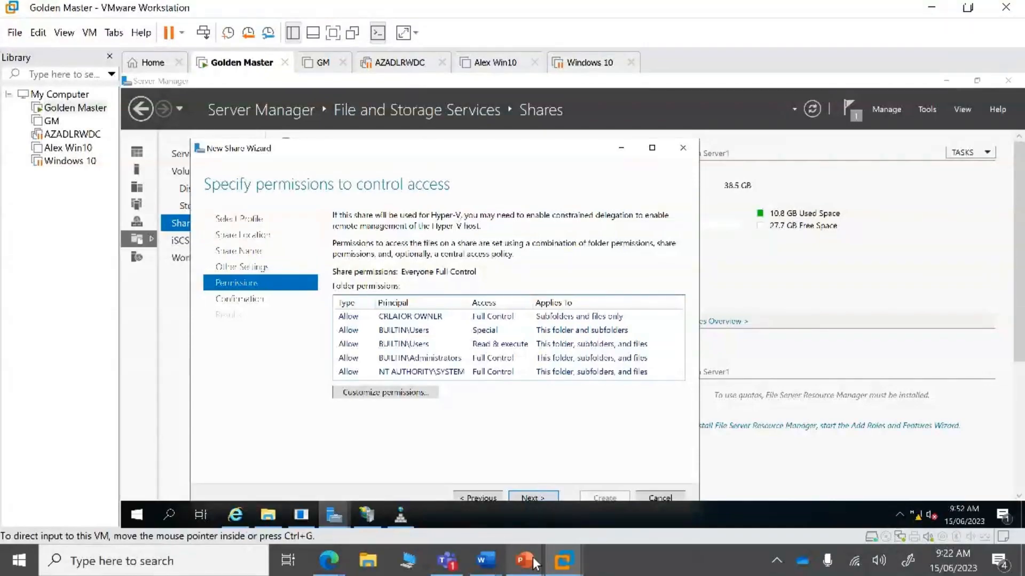
mouse_move(524, 560)
click(593, 516)
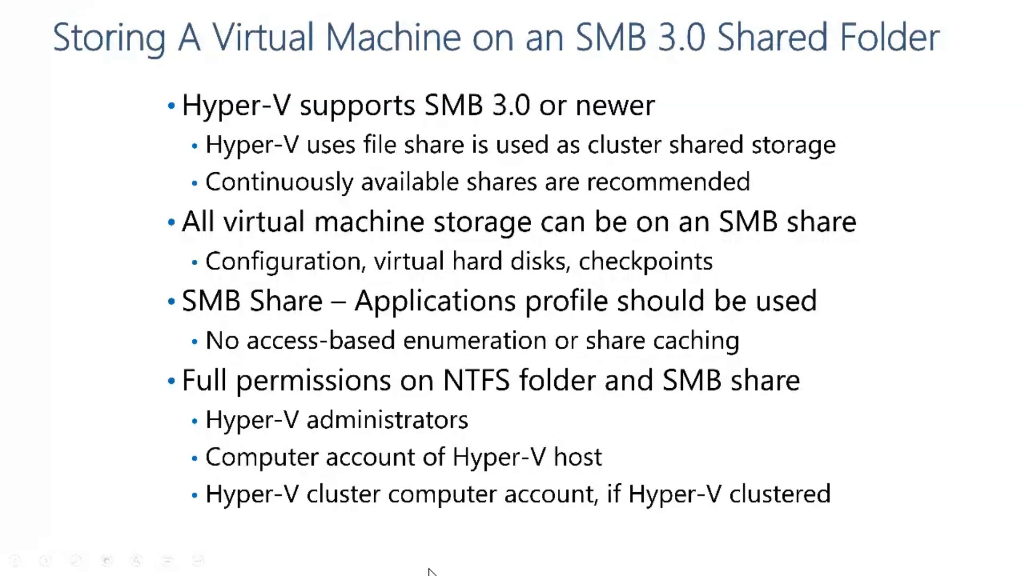
key(alt+Tab)
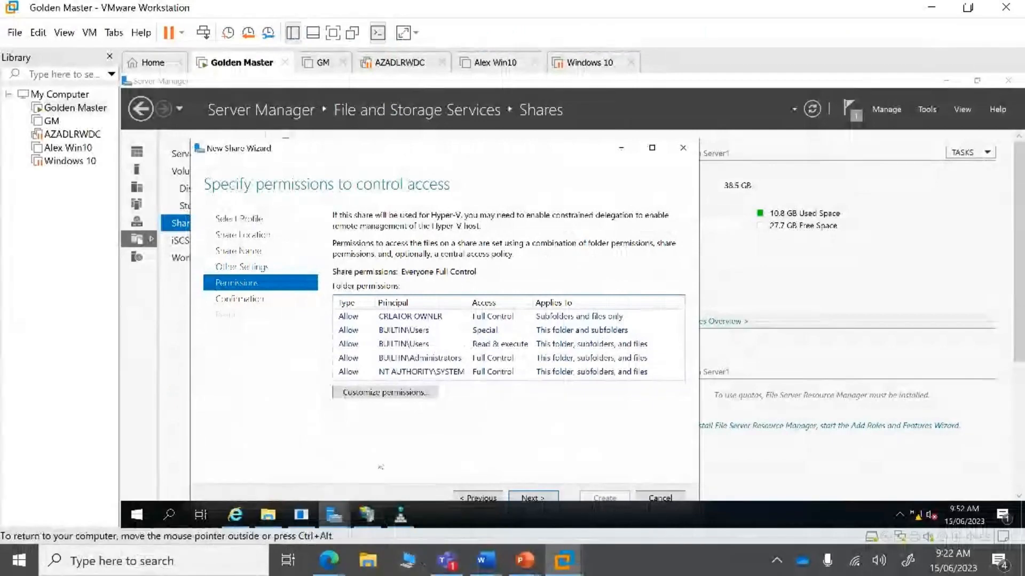
- Keep the Everyone Full Control permissions, create the vms share, and close the wizard
click(520, 500)
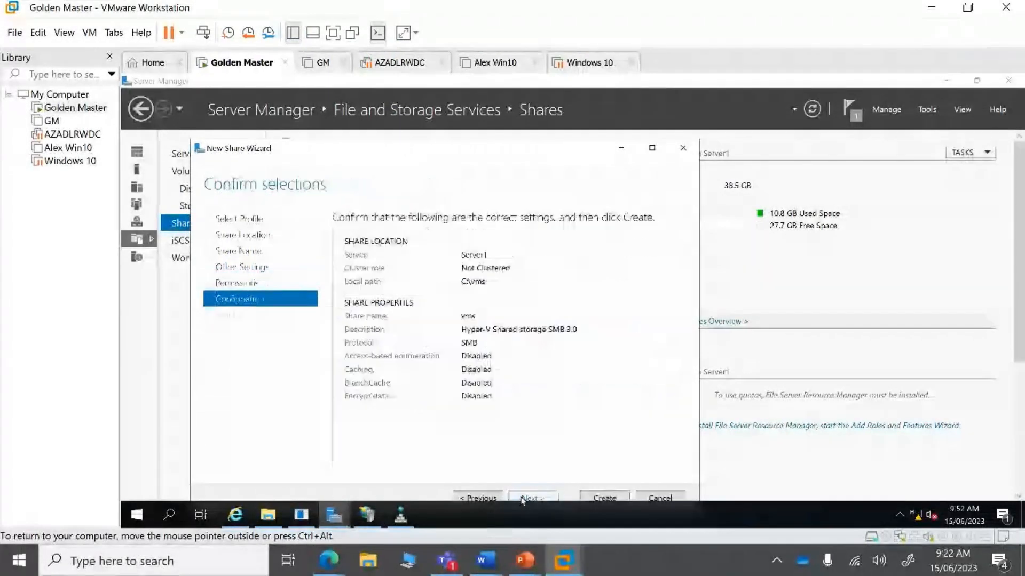
click(603, 497)
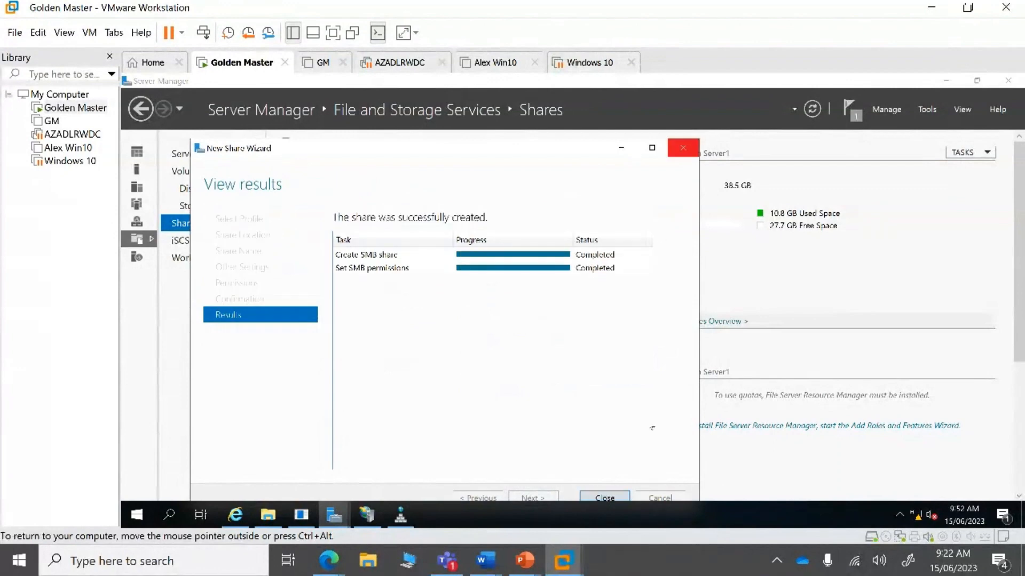
click(604, 497)
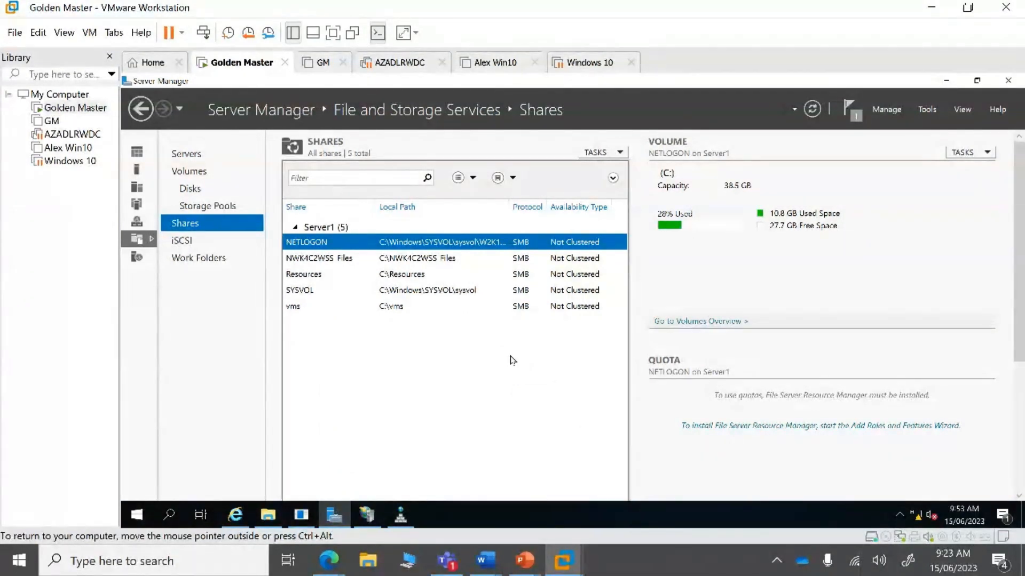
- View the vms share's details, open File Explorer on C:, then minimize VMware Workstation
click(330, 309)
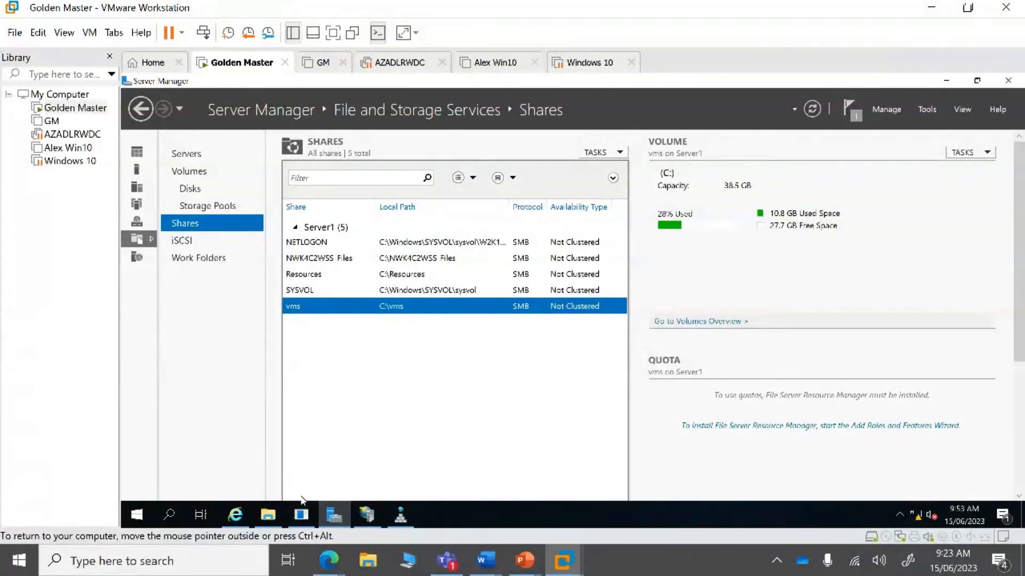
click(273, 518)
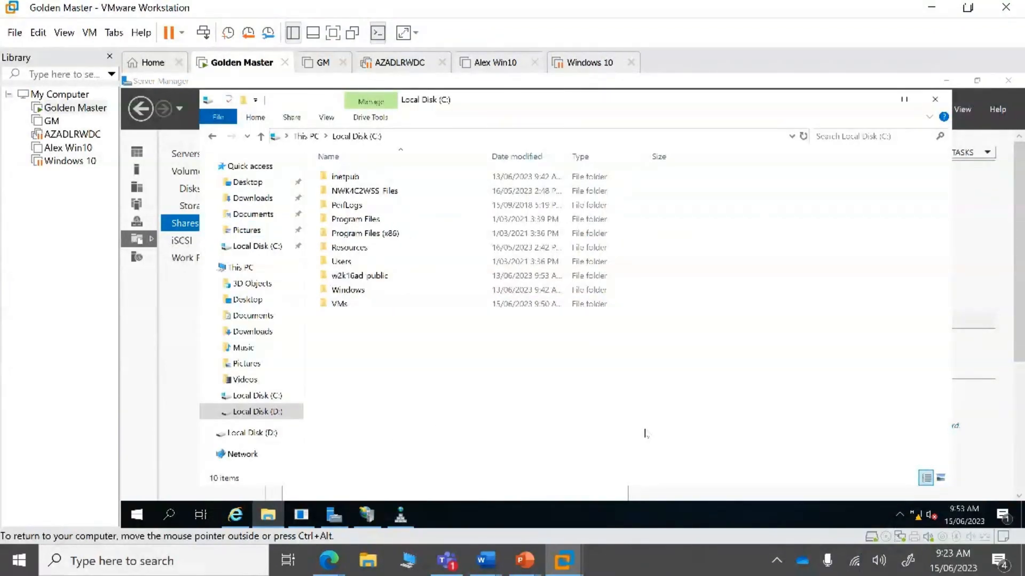
click(929, 7)
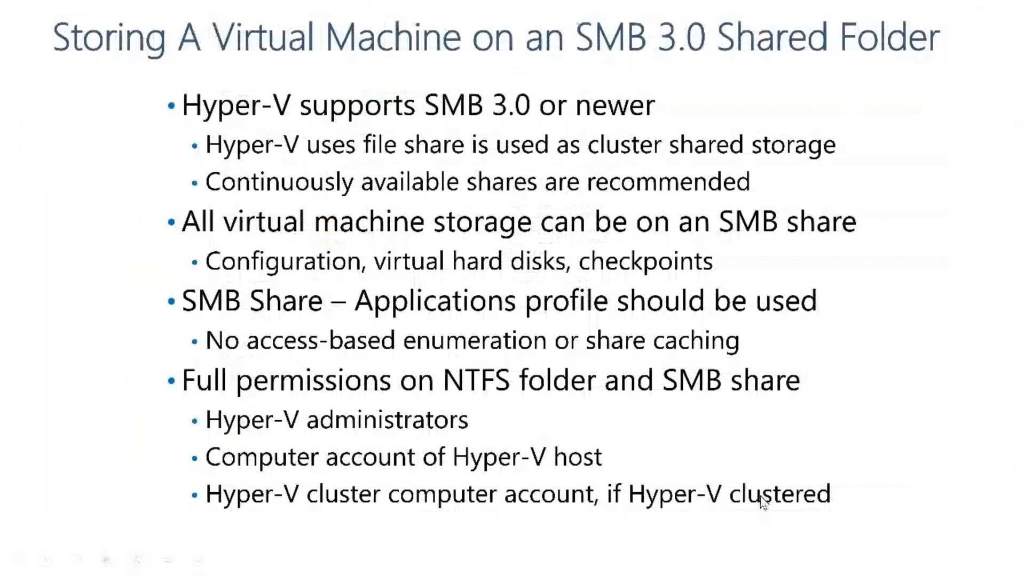